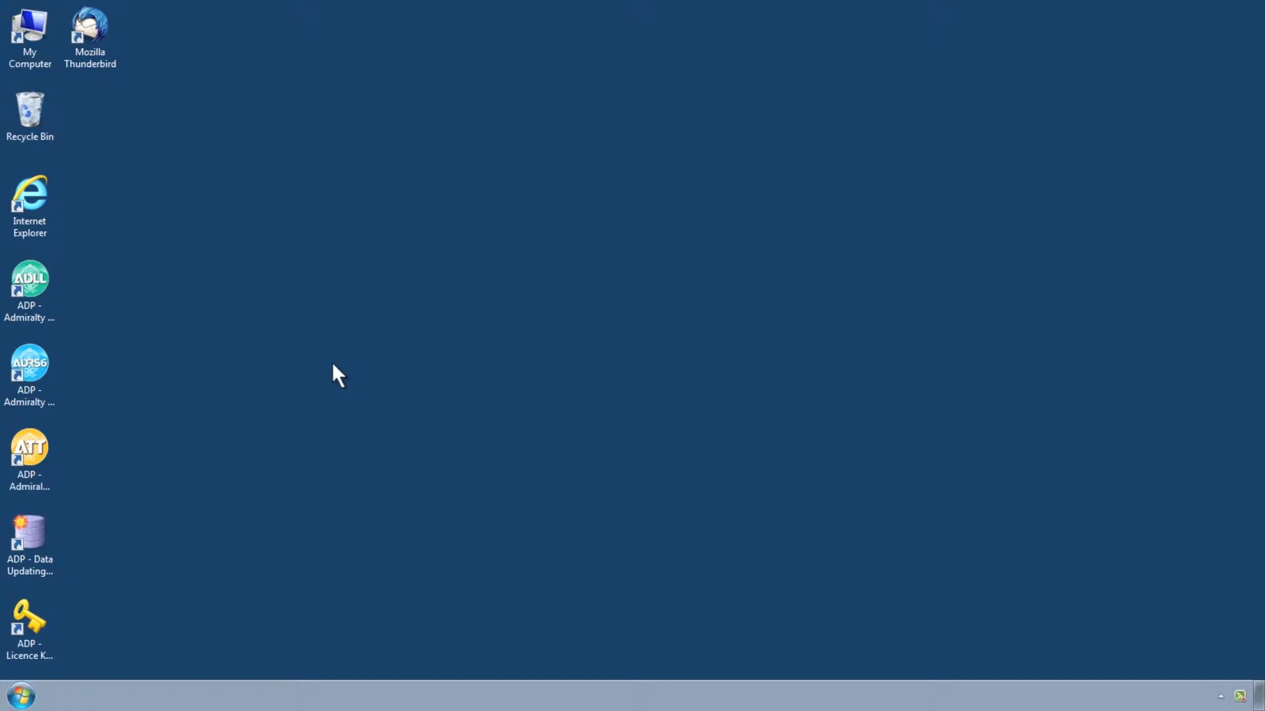
# Launch ADLL and show the About window with version 7.6.0.0 and licence expiry.
pyautogui.doubleClick(44, 291)
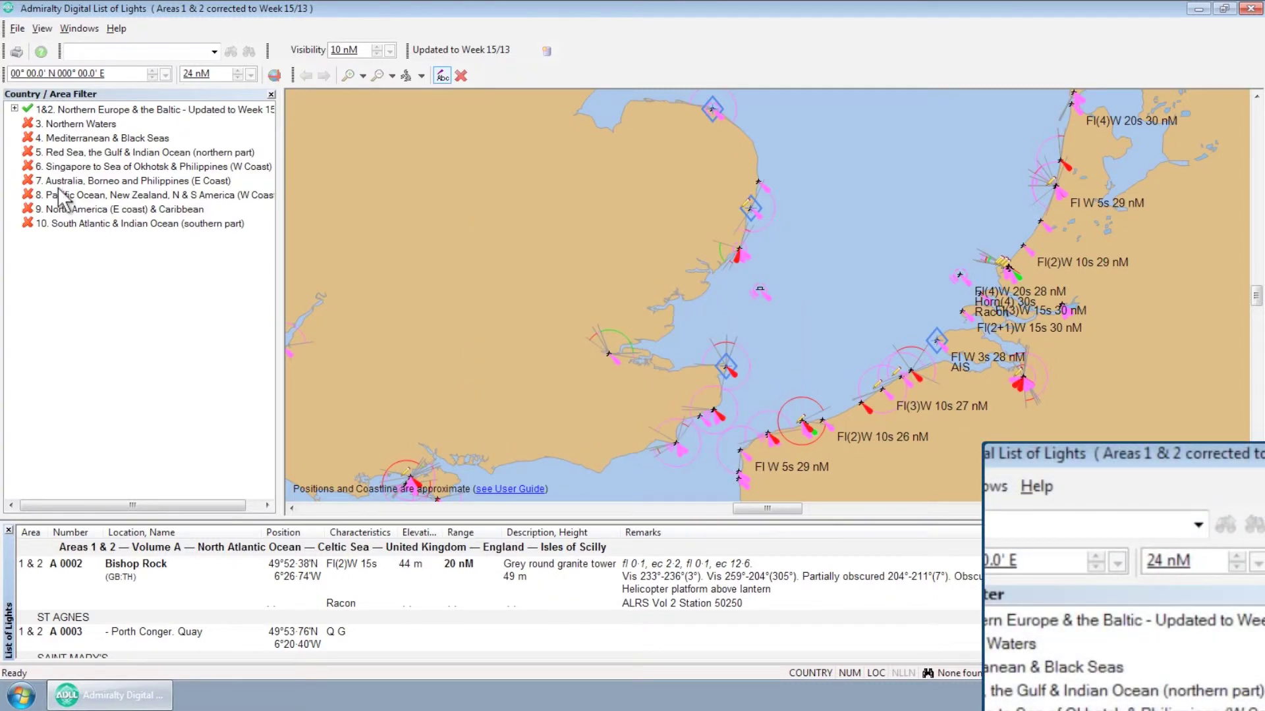
pyautogui.click(116, 28)
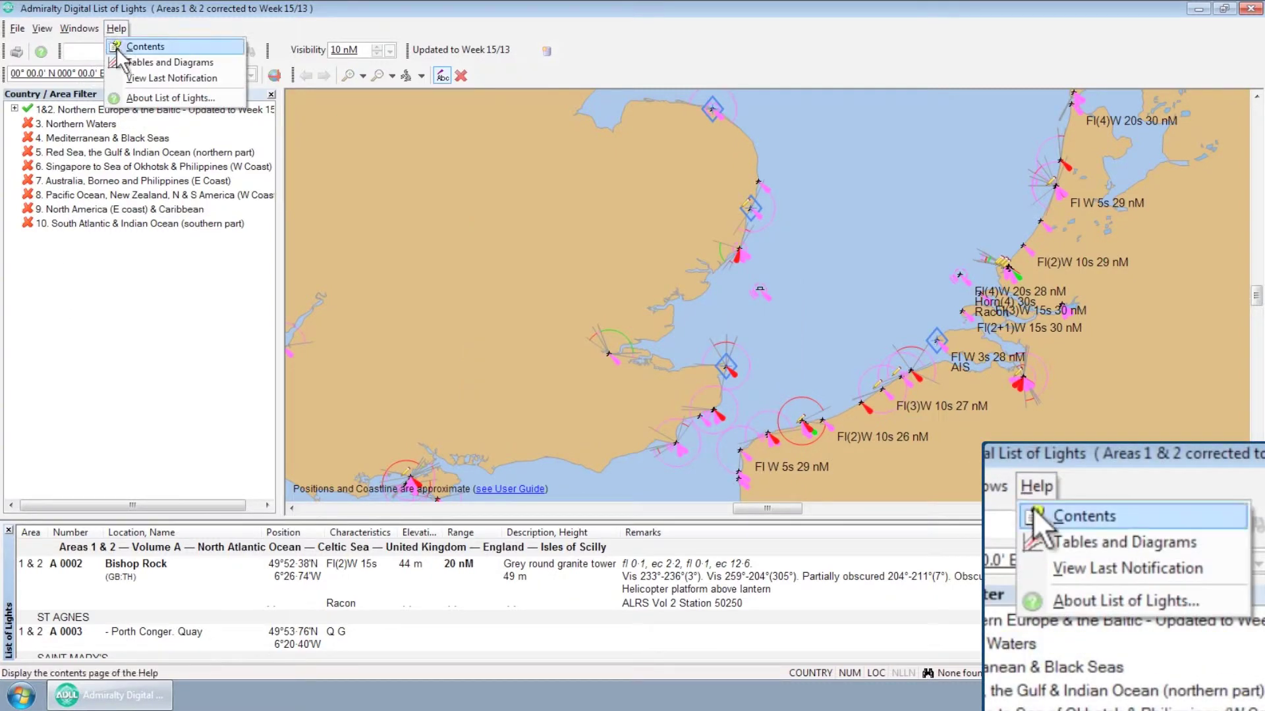
pyautogui.click(168, 96)
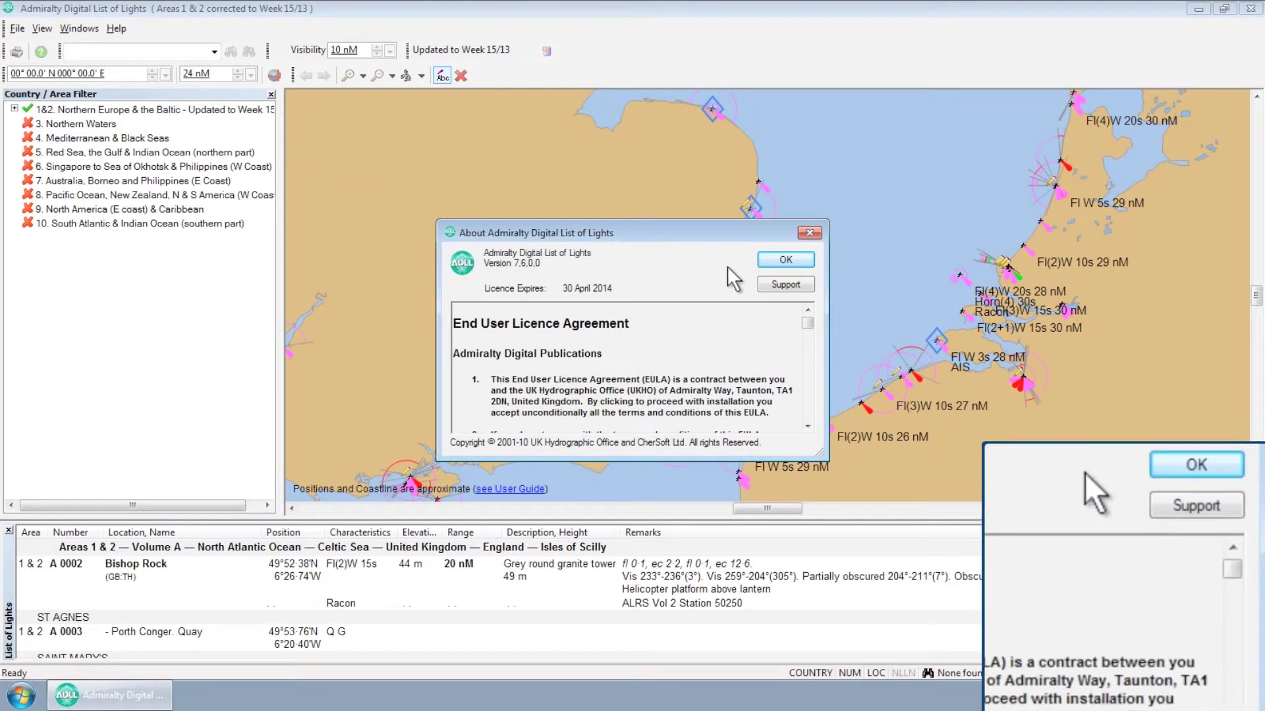
# Create a 'Program displayed an error' support message, saved as a text file.
pyautogui.click(786, 284)
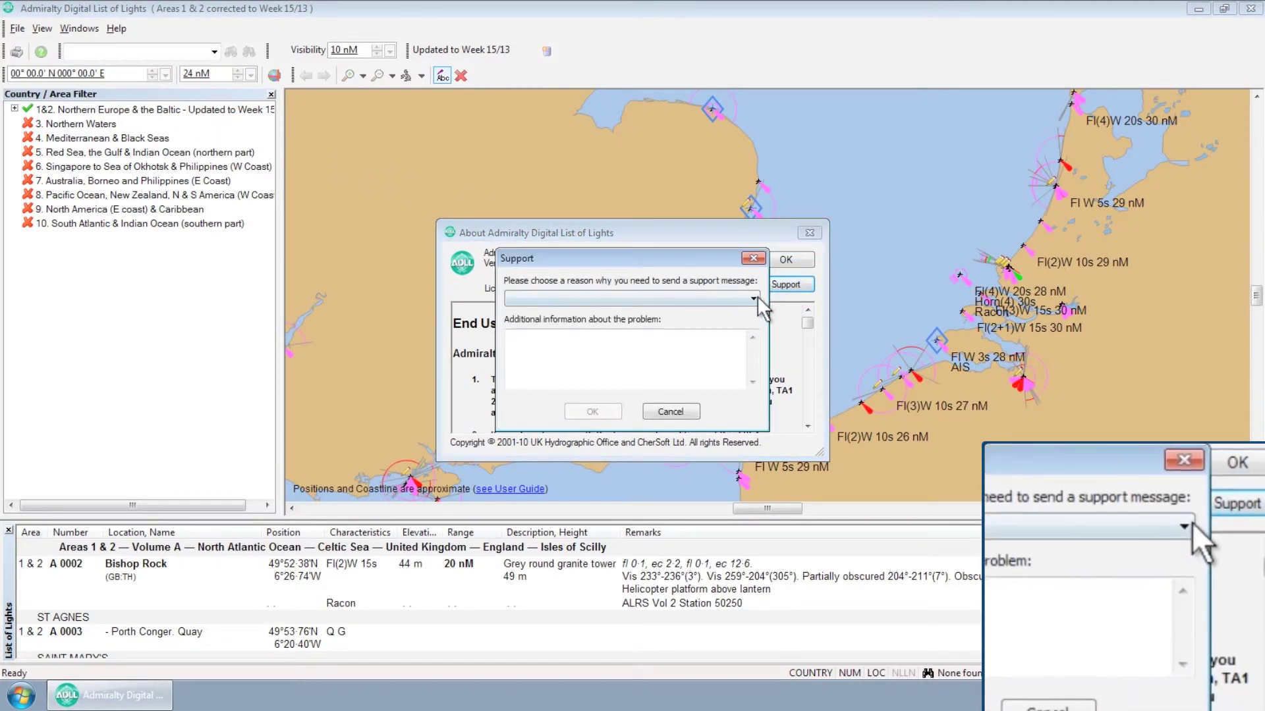
pyautogui.click(752, 298)
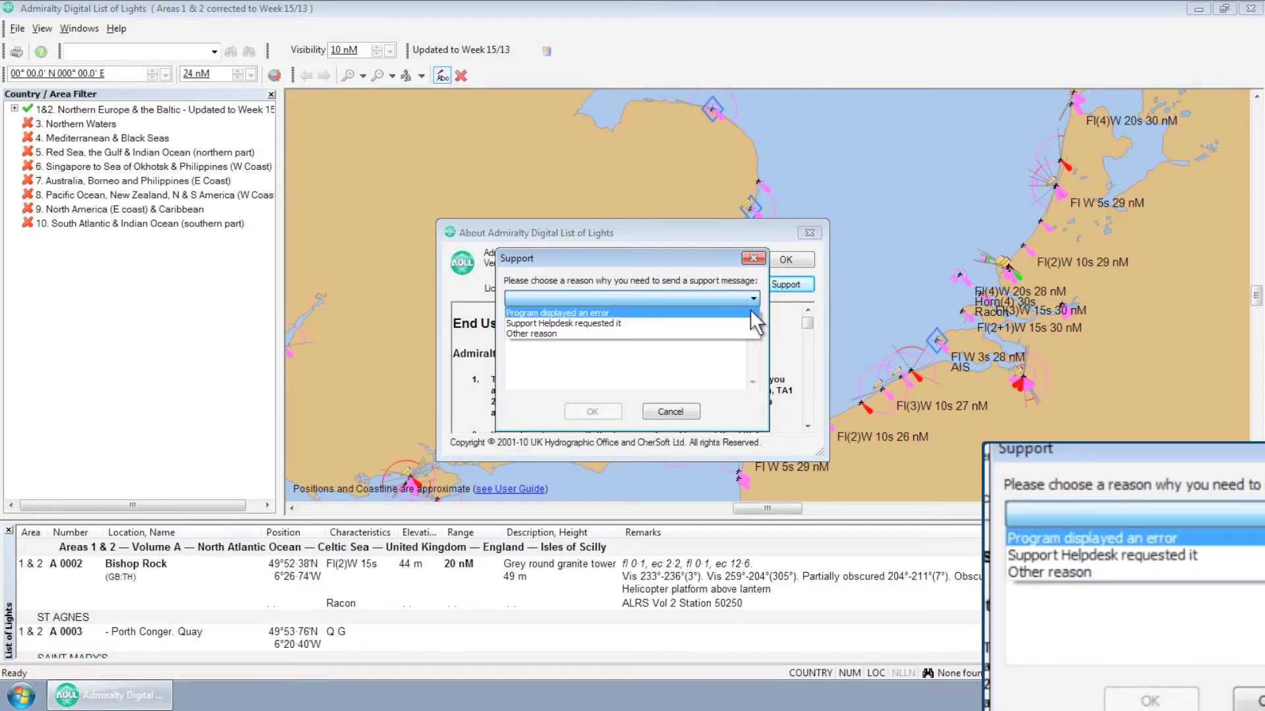
pyautogui.click(750, 312)
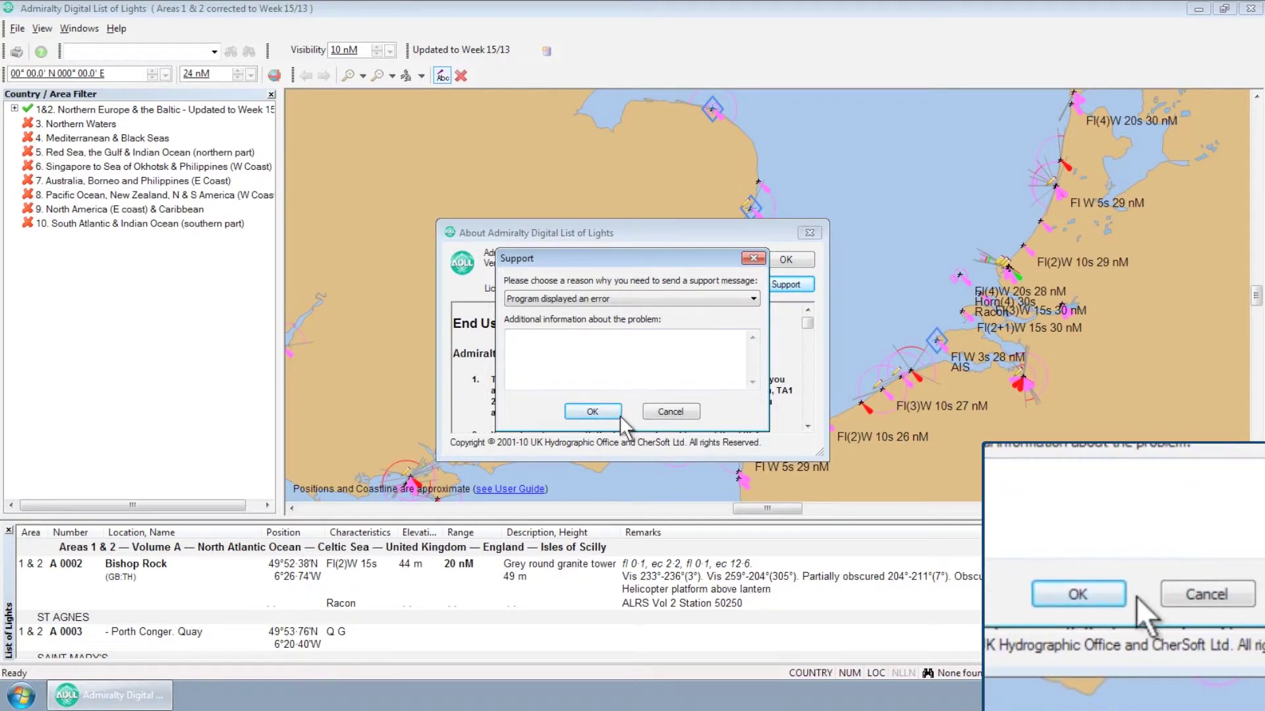
pyautogui.click(593, 412)
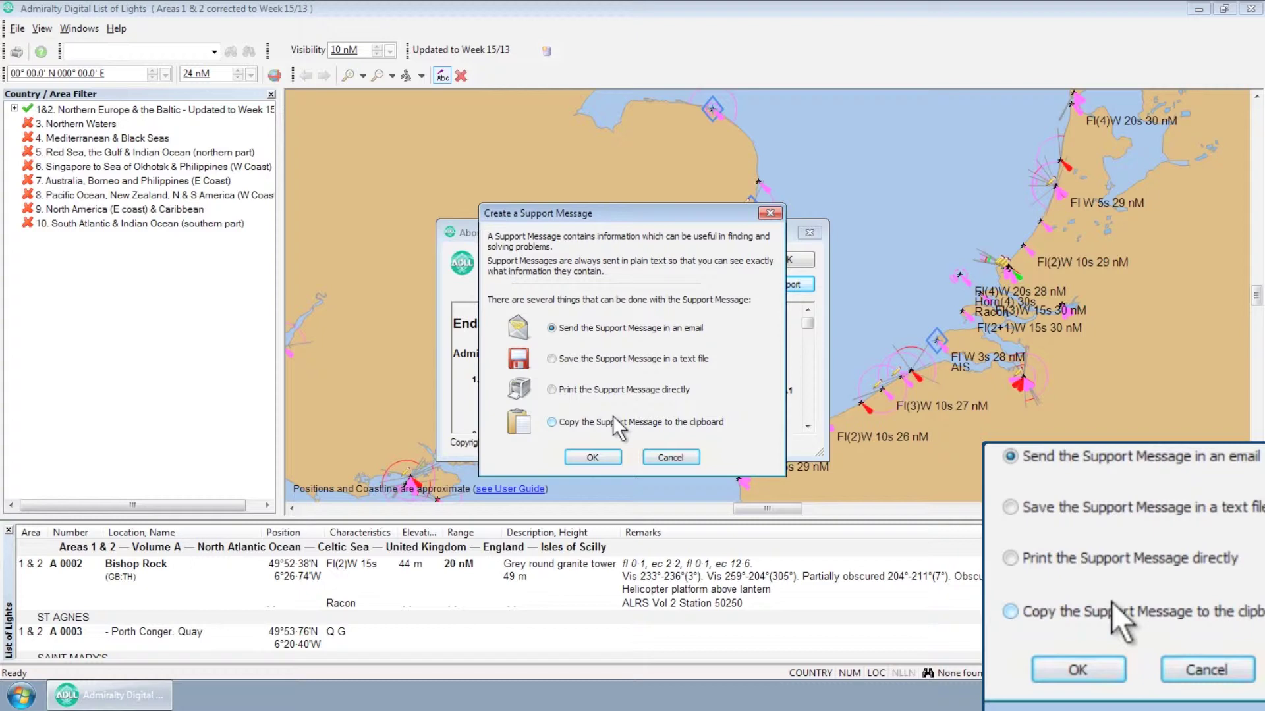
pyautogui.click(593, 363)
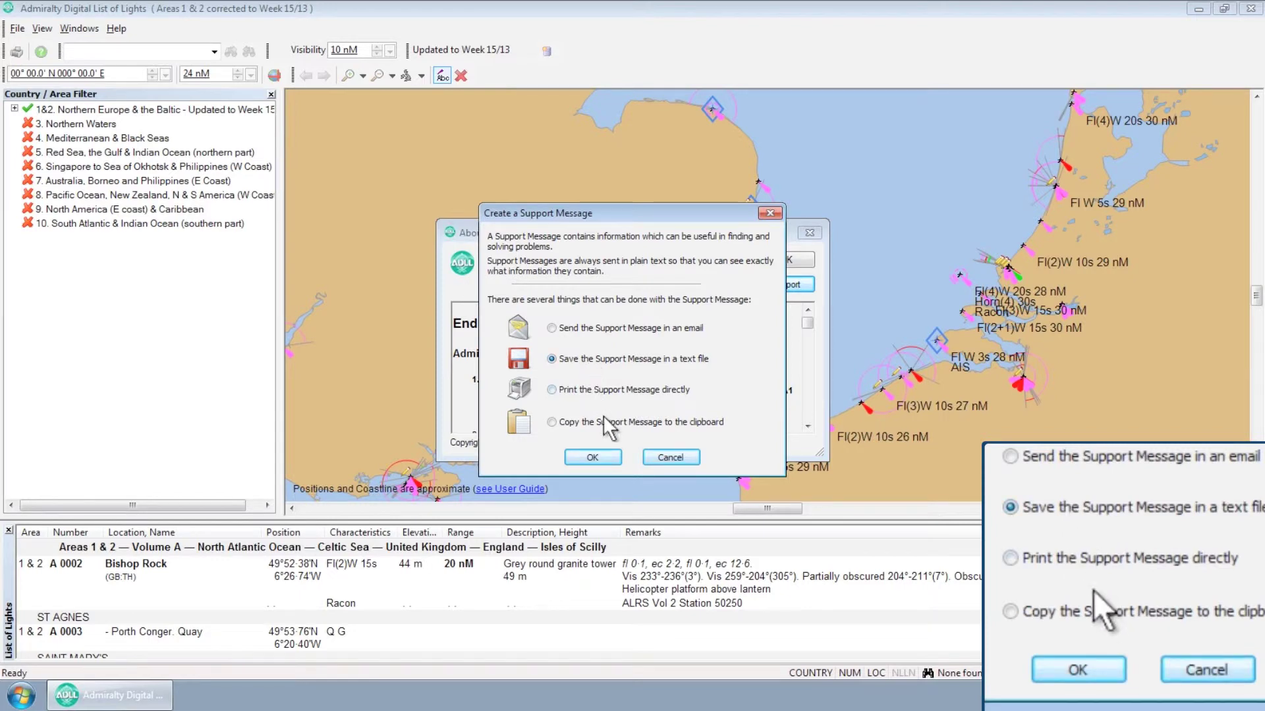
pyautogui.click(594, 458)
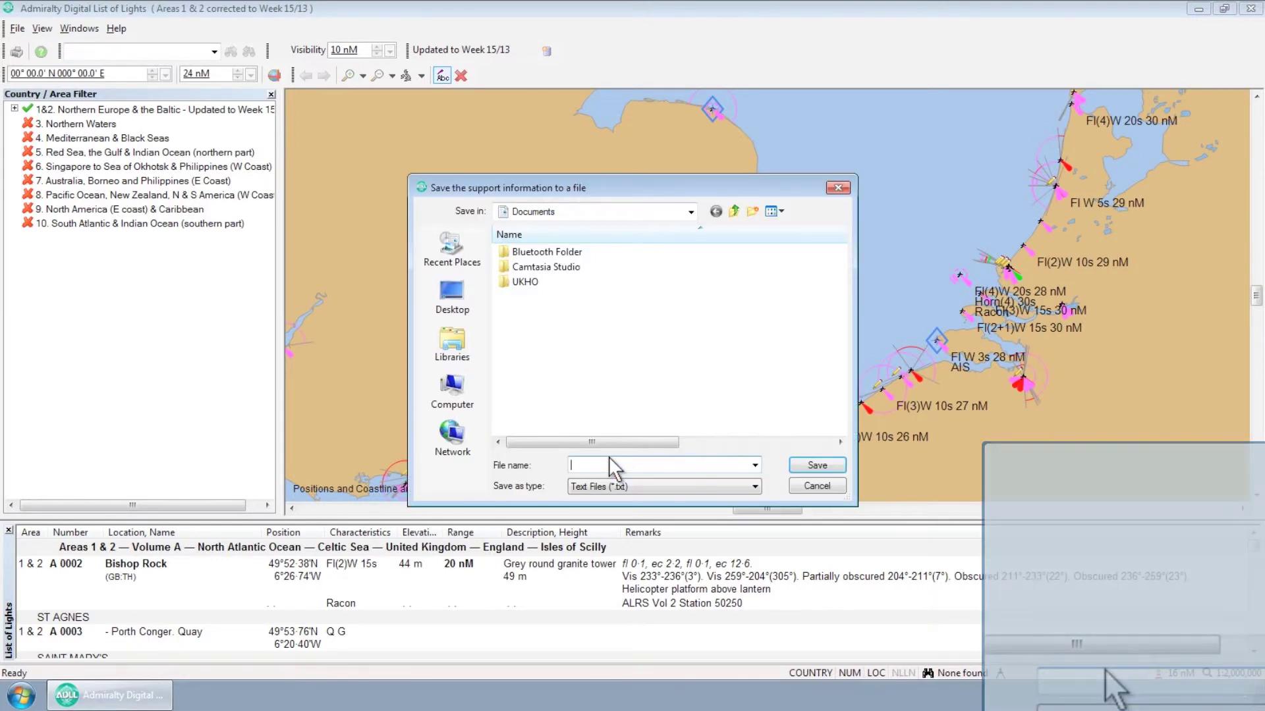
# Save the support message as 'Support' in the Desktop folder.
pyautogui.click(453, 297)
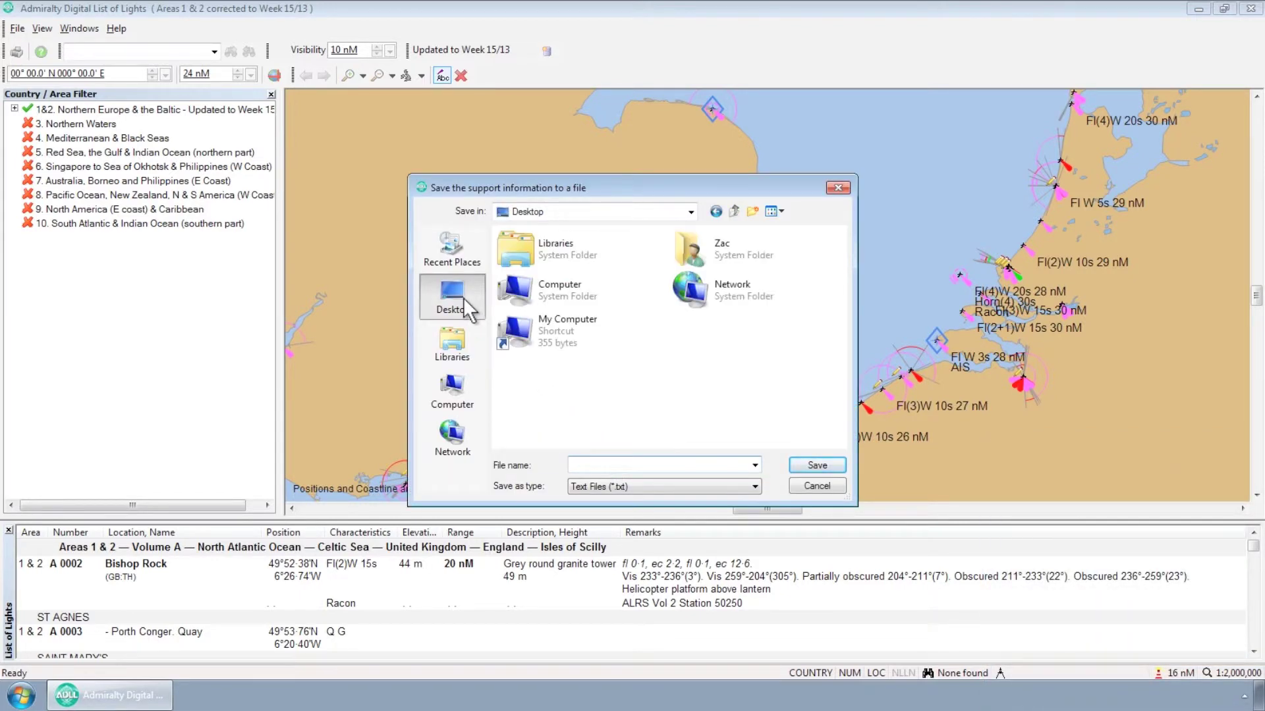
pyautogui.write('Support')
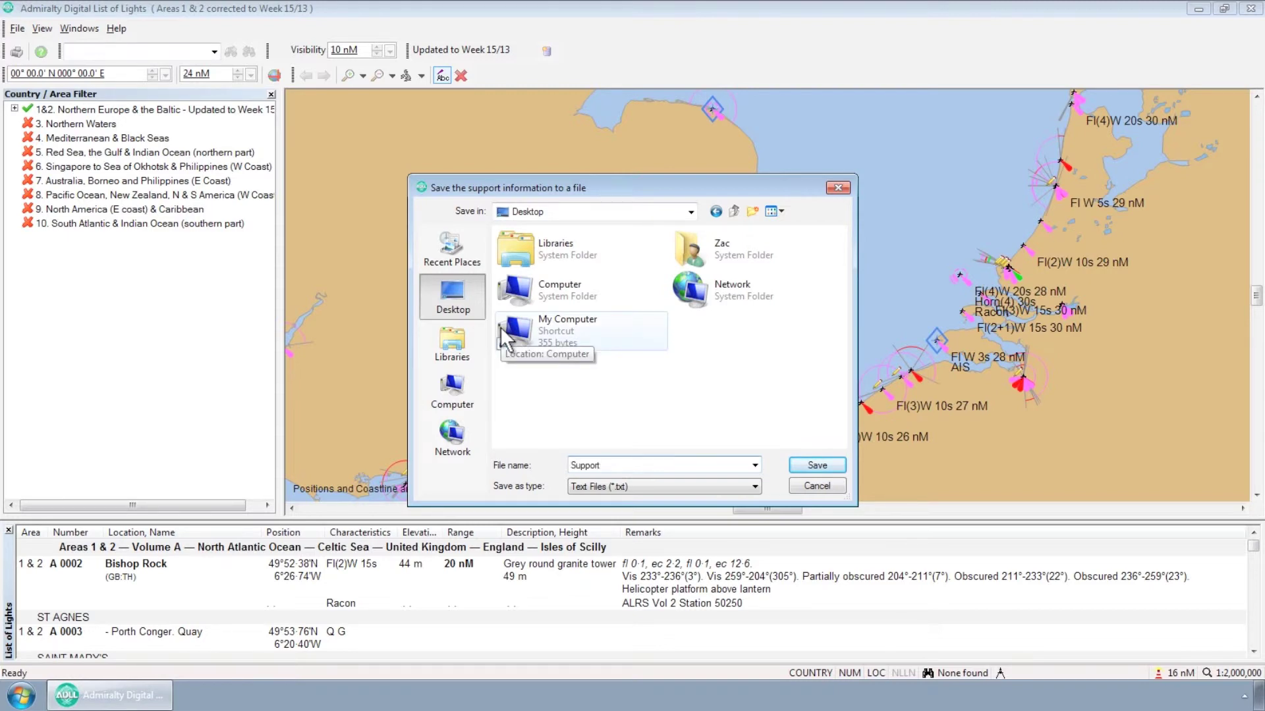
pyautogui.click(819, 465)
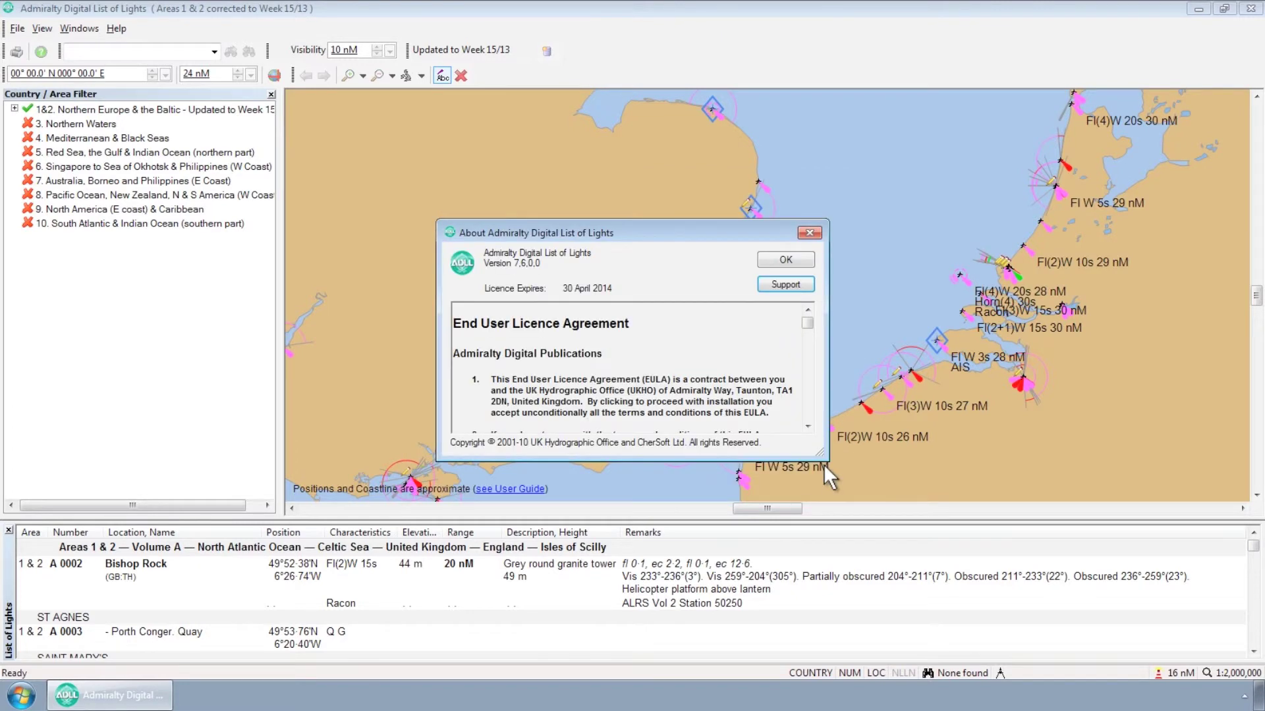
# Close the About window and minimise List of Lights to reveal Support.txt.
pyautogui.click(810, 234)
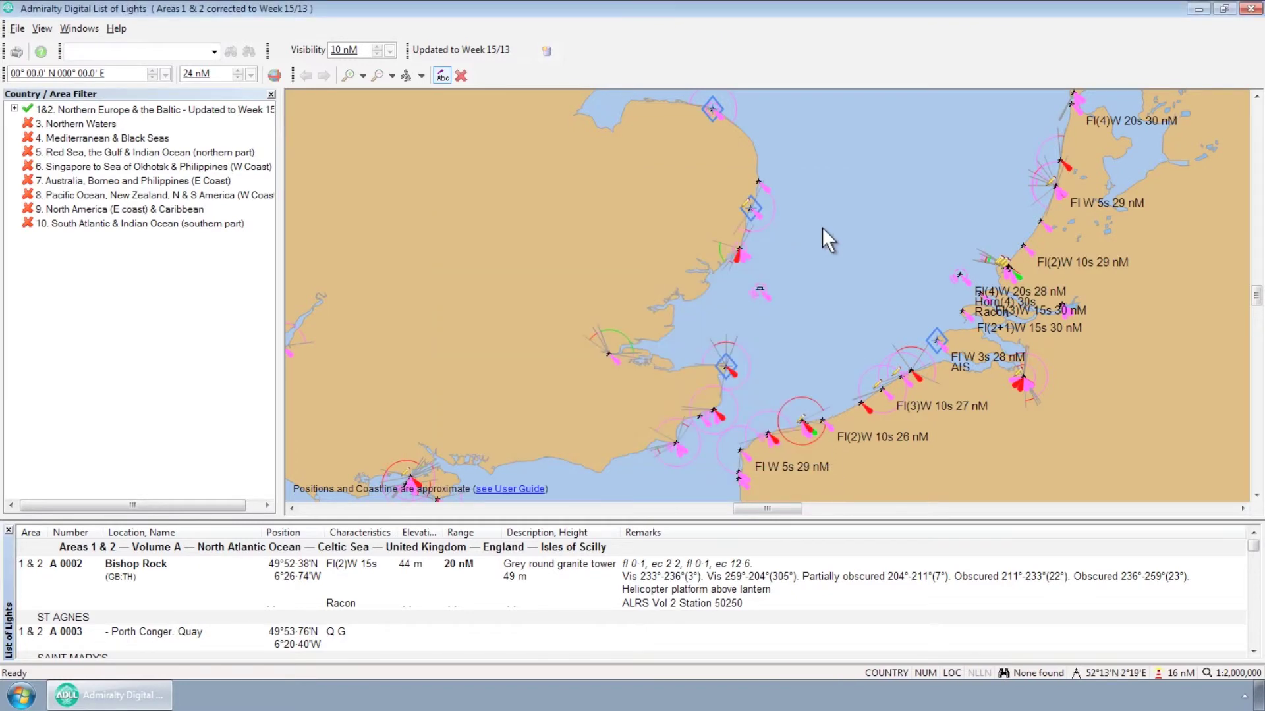
pyautogui.click(1198, 11)
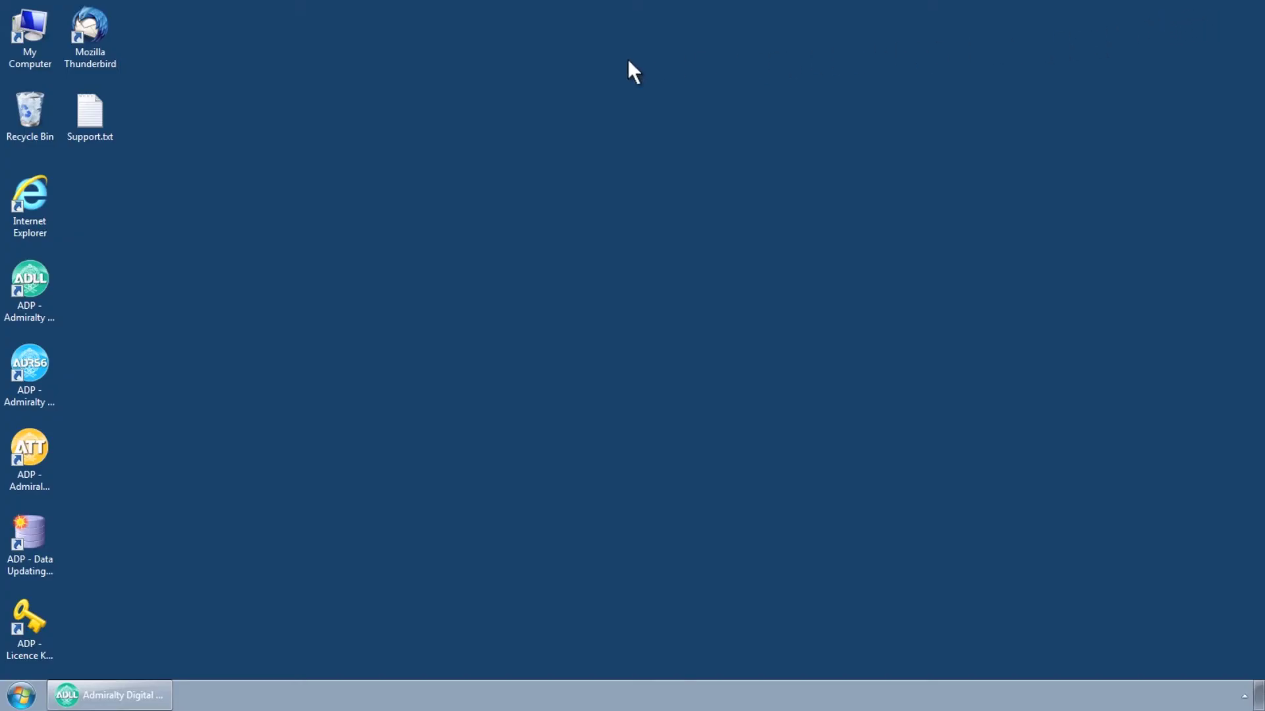